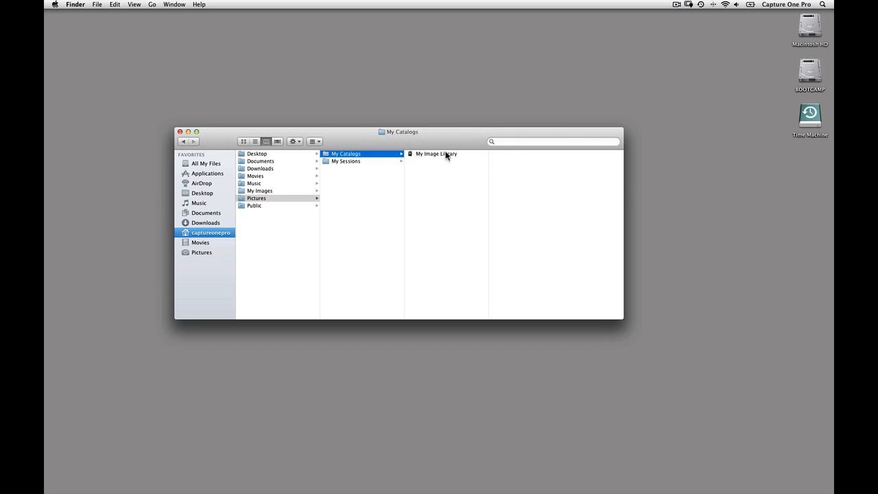
- Browse the catalog folder and the image drive's folders in Finder
left_click(446, 154)
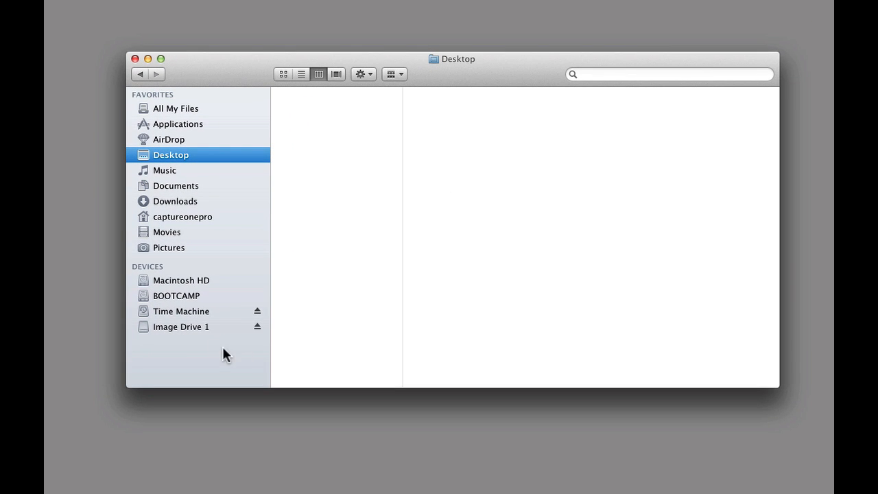
left_click(195, 327)
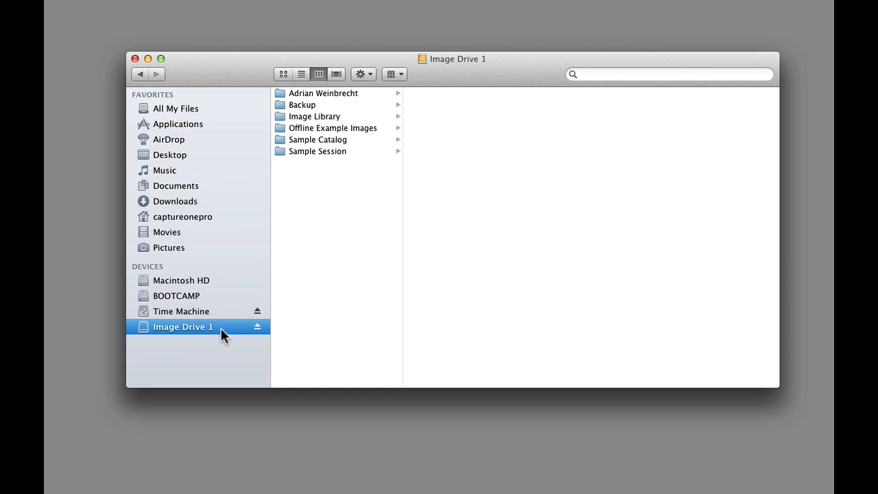
left_click(367, 93)
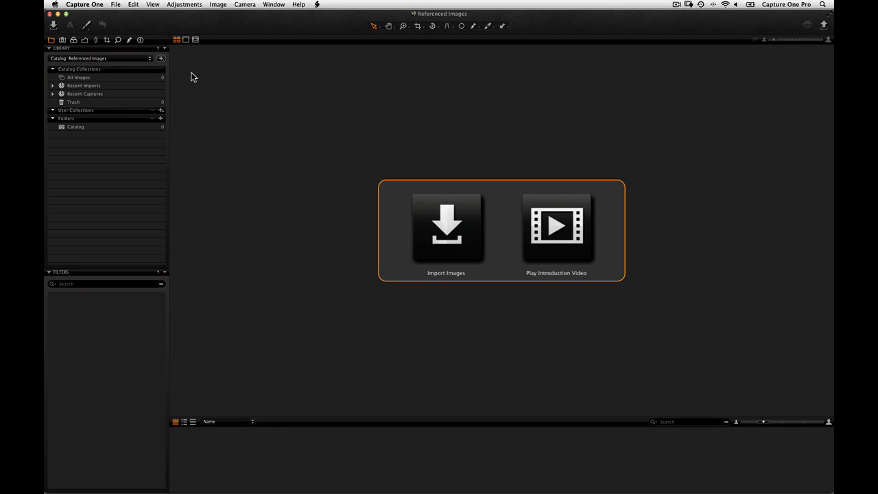
- Open the importer and set the import location to the photographer's folder on Image Drive 1, including subfolders
left_click(53, 25)
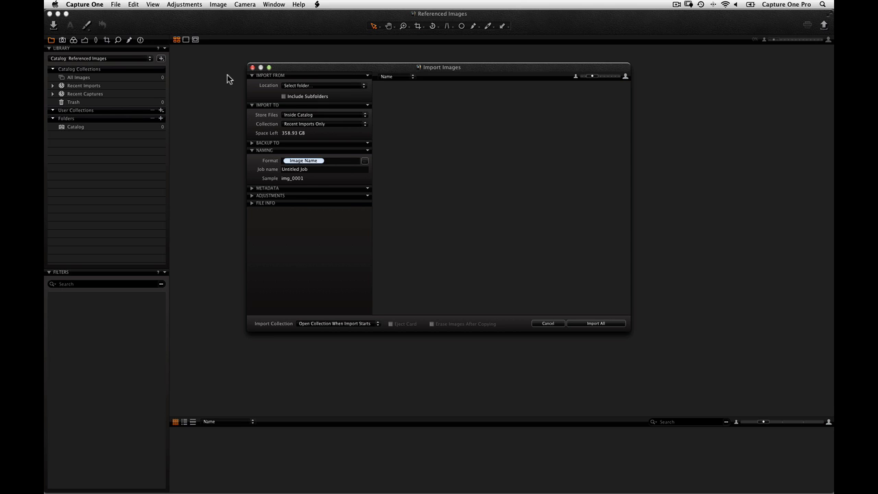
left_click(306, 85)
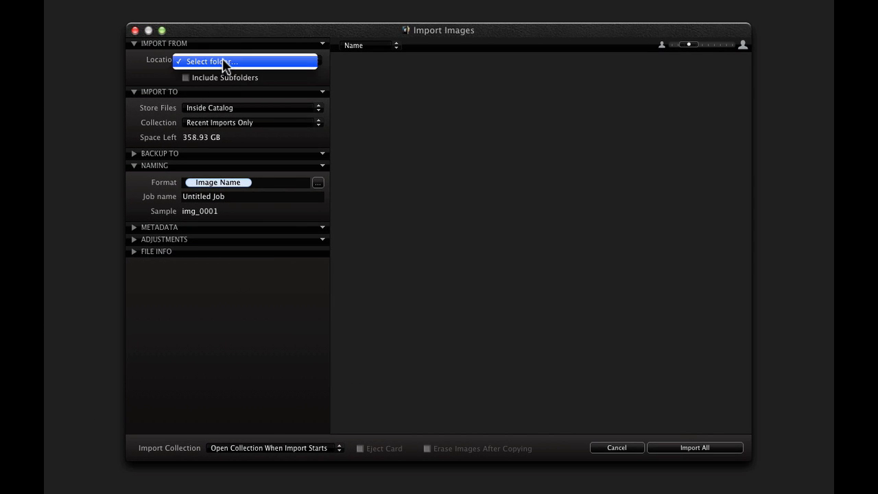
left_click(223, 60)
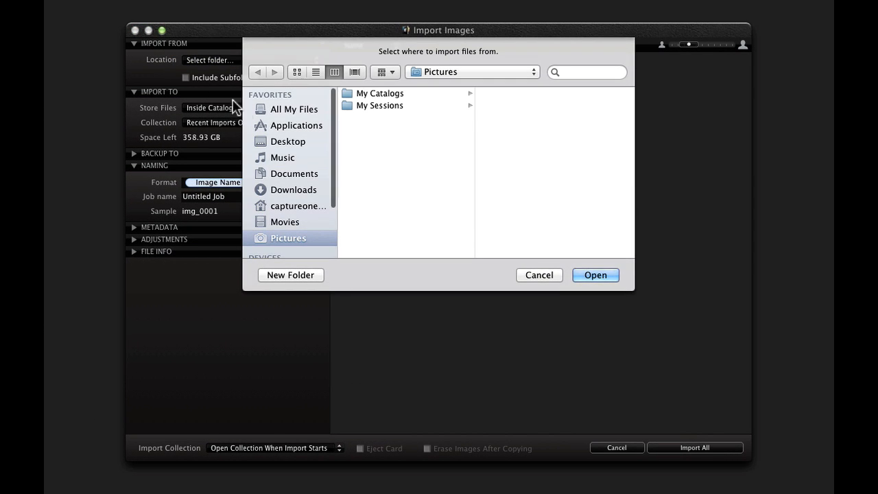
scroll(279, 149, "down", 2)
scroll(281, 192, "down", 1)
left_click(286, 249)
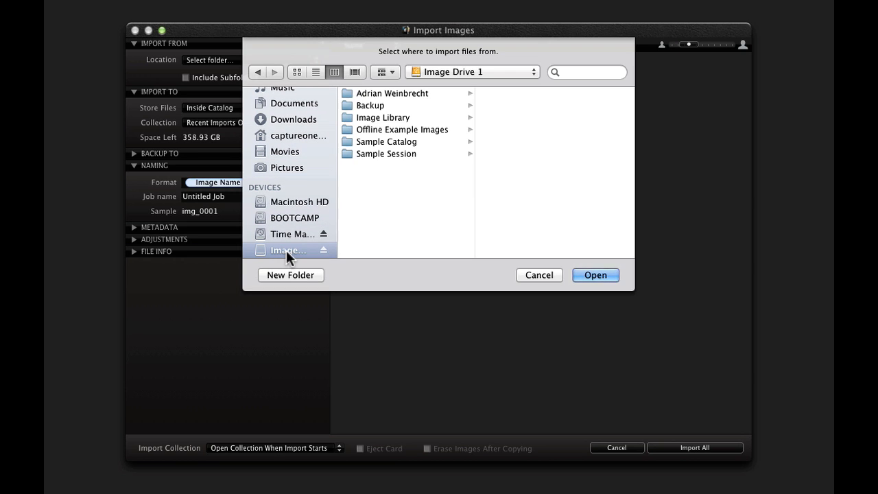
left_click(423, 93)
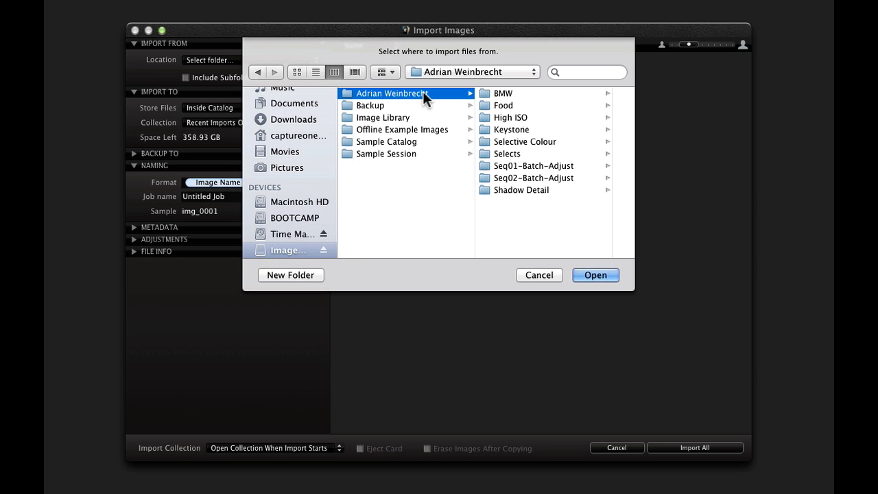
left_click(586, 272)
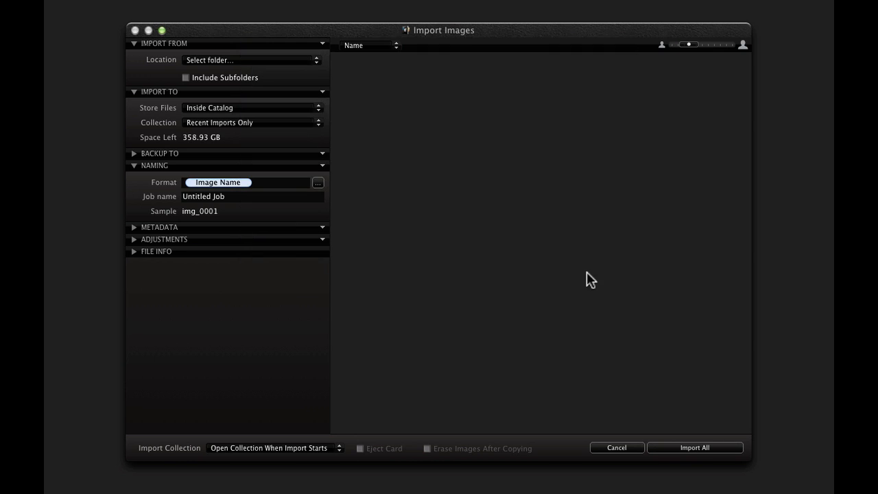
left_click(182, 78)
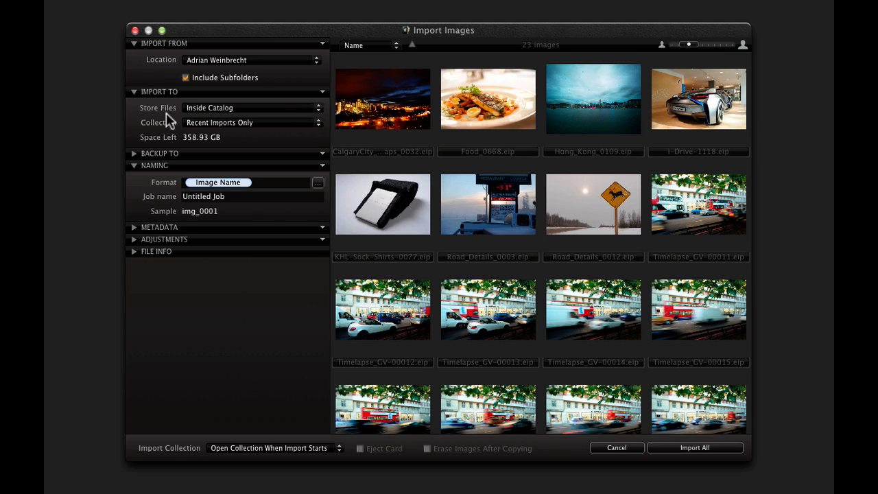
- Store the imported files in their current location and enter the photographer's name as the copyright metadata
left_click(189, 110)
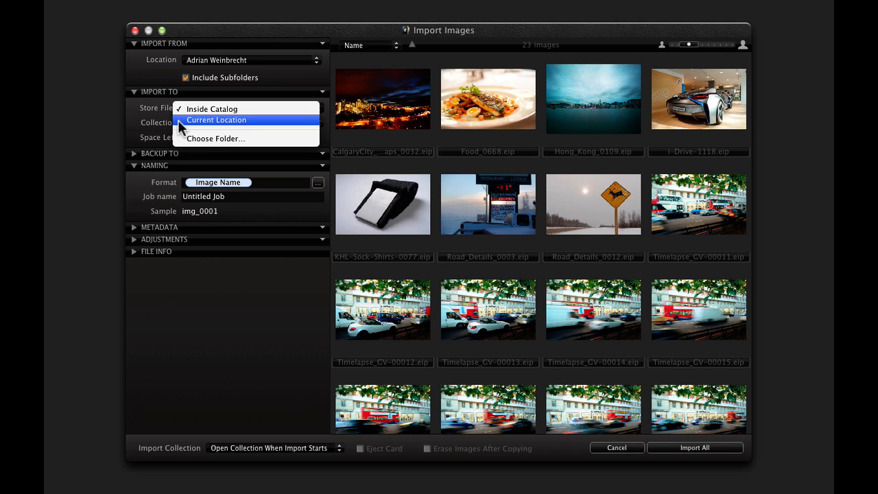
left_click(179, 120)
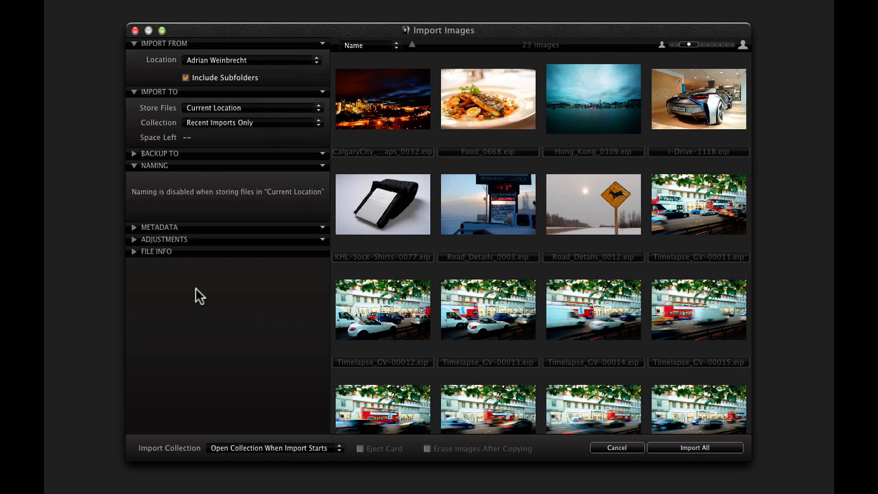
left_click(134, 227)
left_click(192, 244)
type("Adrian ")
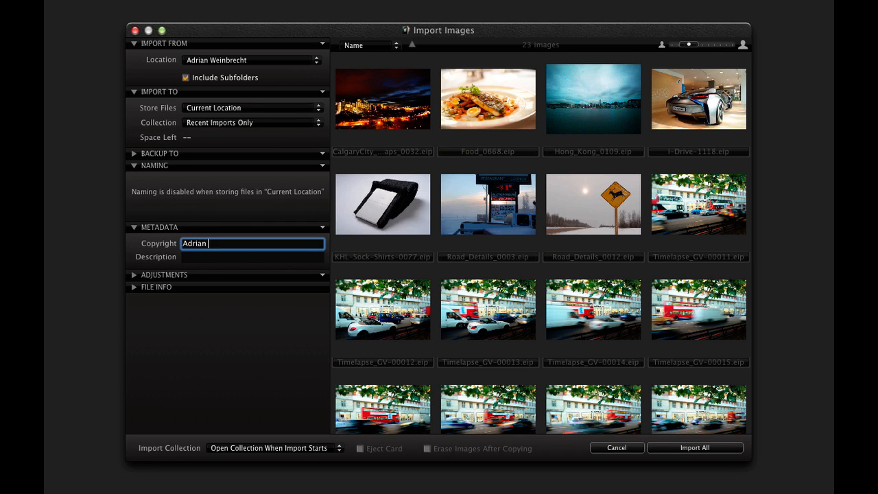
type("Weinbrecht")
key("Tab")
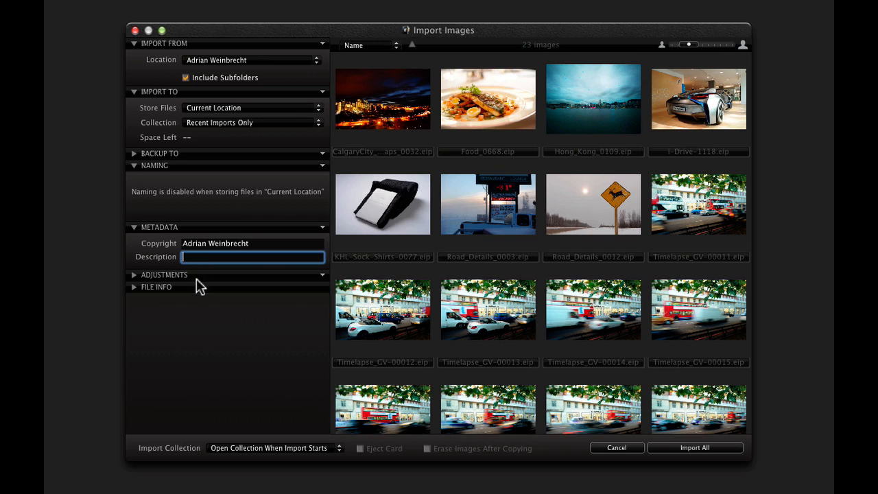
- Include existing adjustments and import all the images
left_click(135, 275)
left_click(185, 321)
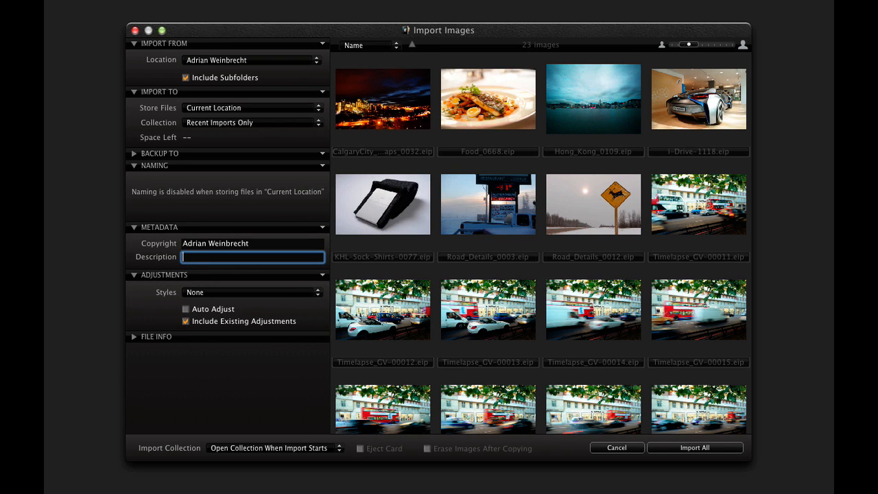
left_click(694, 447)
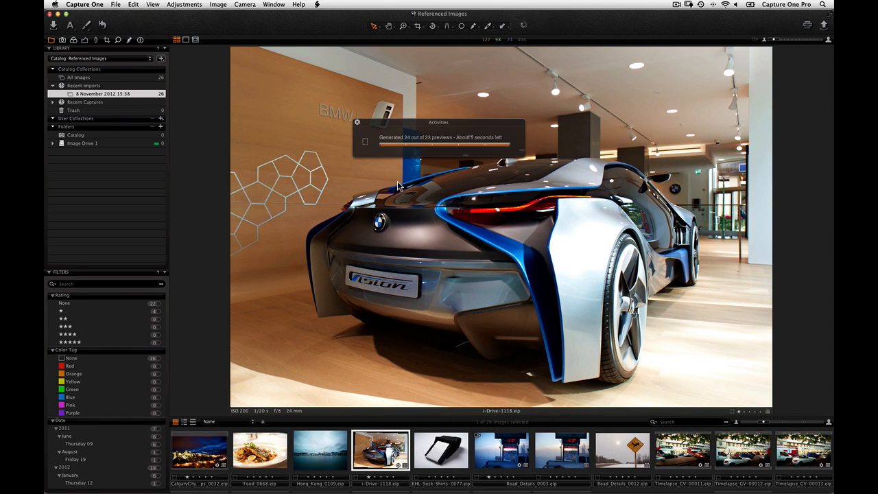
- Expand Image Drive 1 in the library folders and show the folders hierarchy
left_click(53, 143)
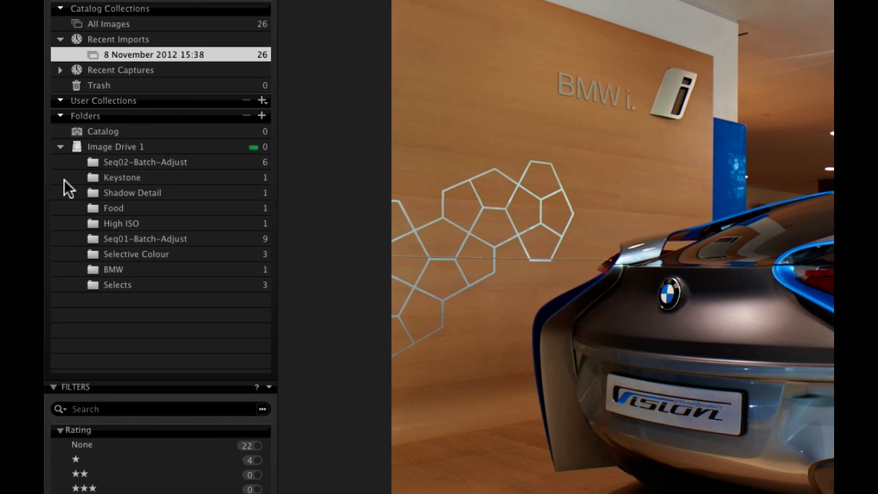
right_click(63, 180)
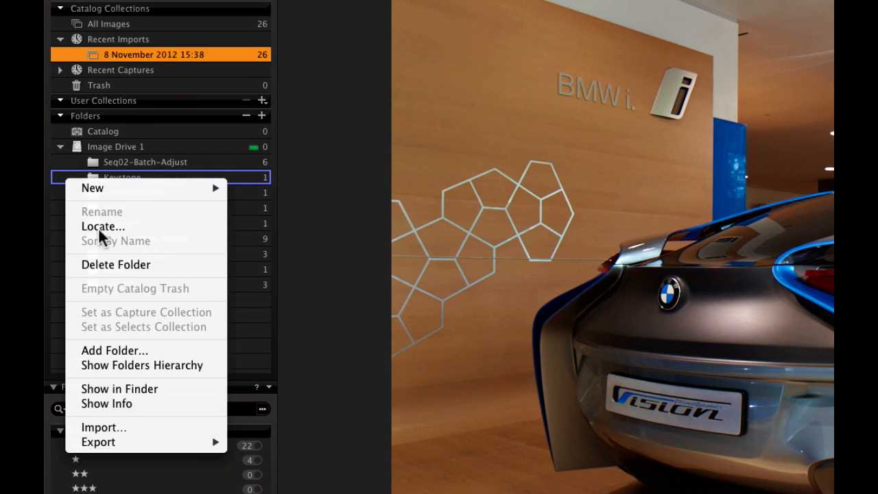
left_click(219, 363)
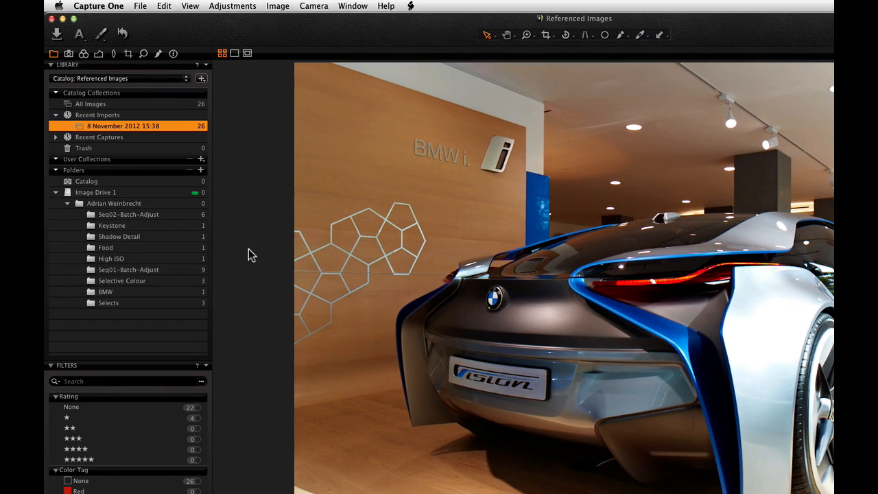
- Create a new folder named Favourites inside the photographer's folder and add it to the library
left_click(201, 171)
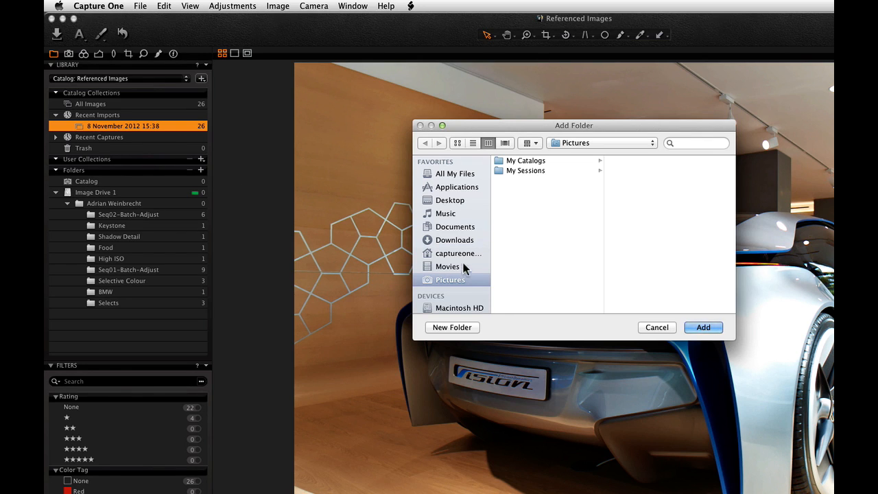
scroll(461, 288, "down", 3)
left_click(454, 307)
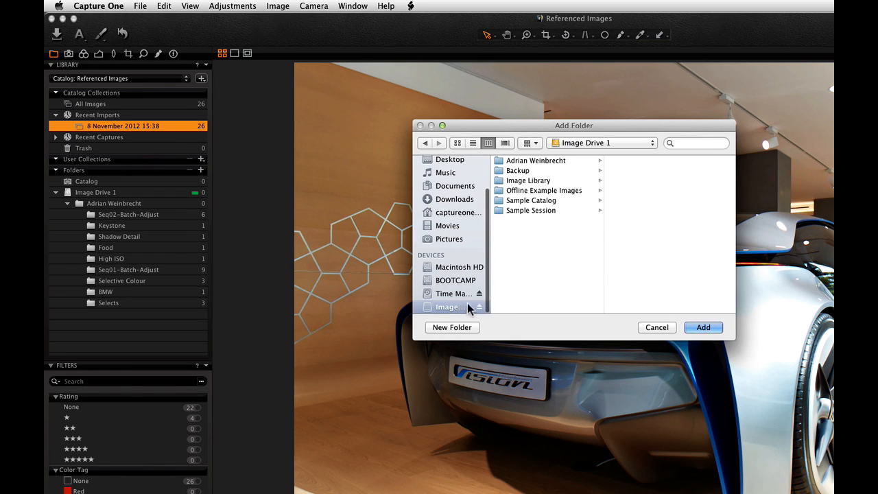
left_click(561, 162)
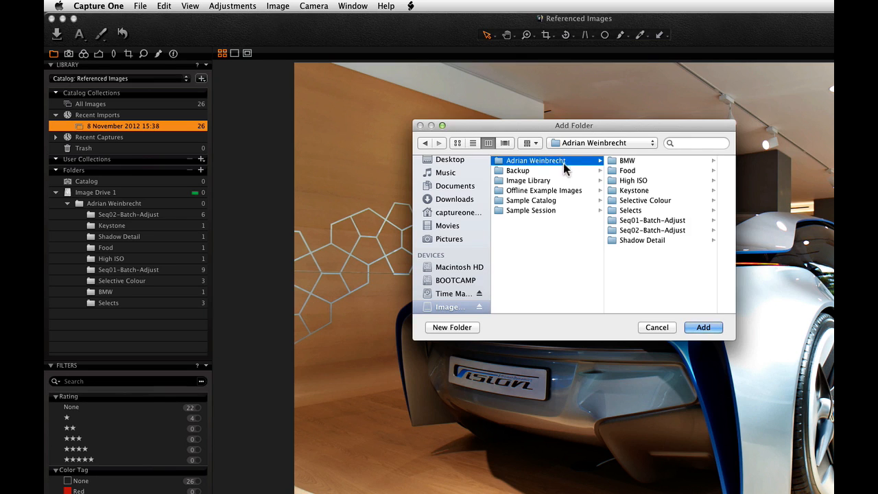
left_click(452, 328)
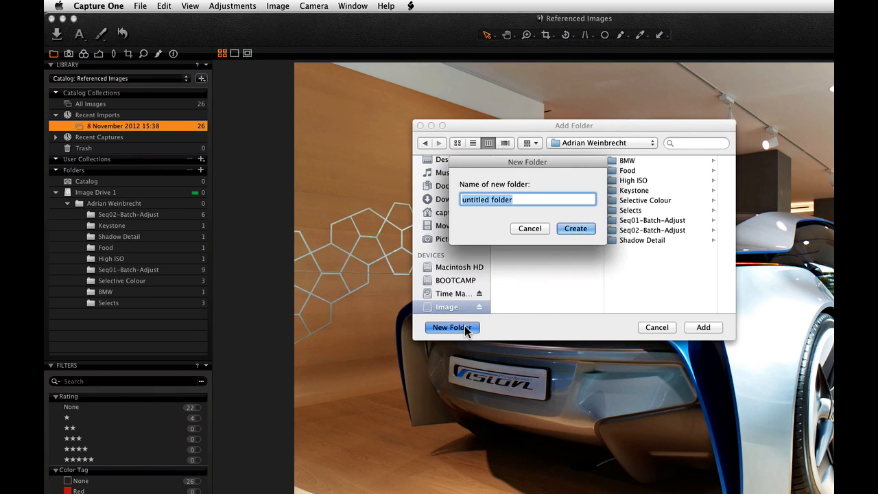
type("Favourites")
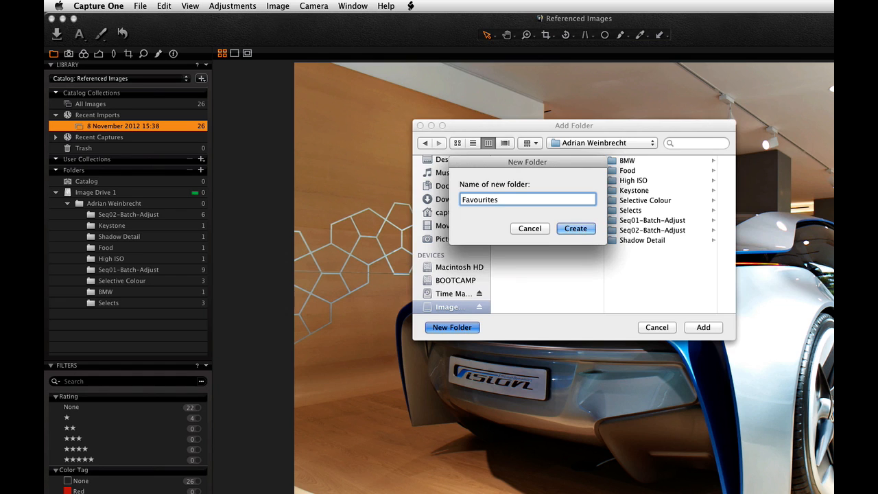
key("Return")
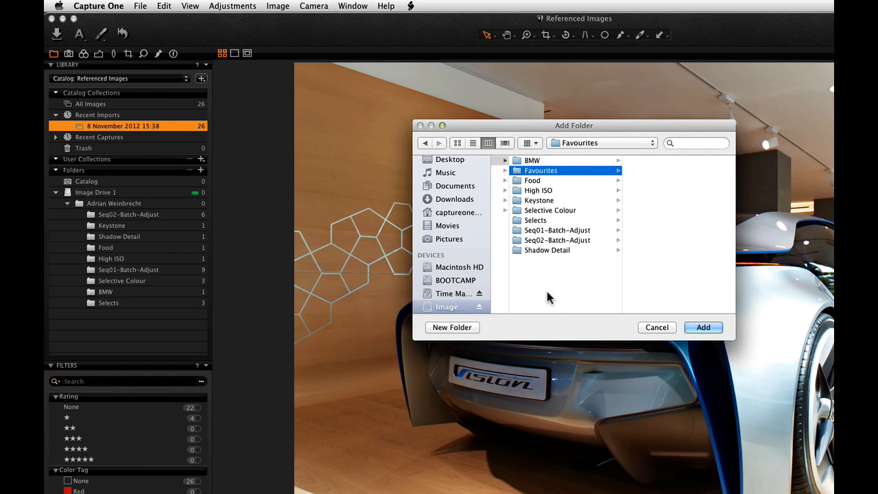
left_click(704, 328)
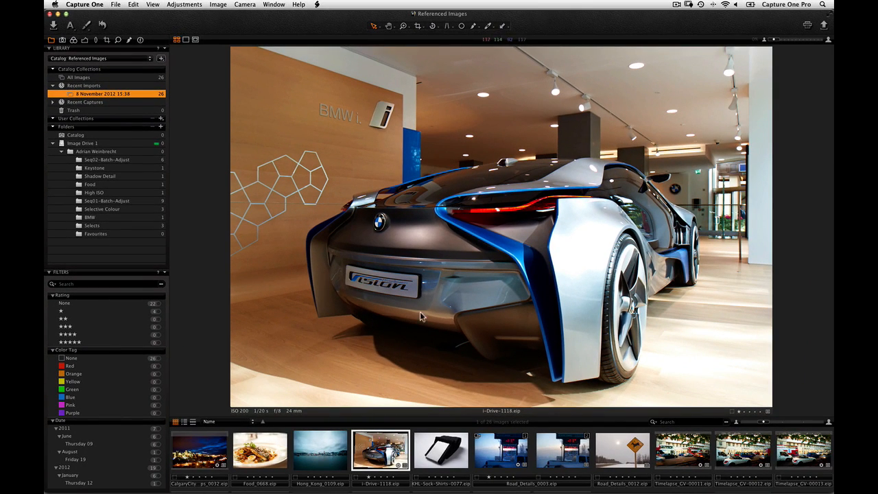
- Move the food image and a road details image into the Favourites folder
left_click(270, 452)
left_click_drag(268, 454, 156, 236)
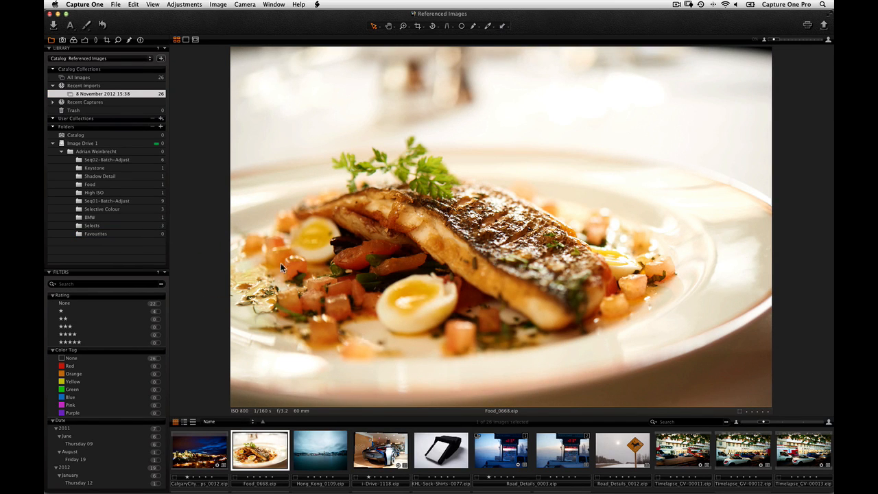
left_click_drag(498, 453, 148, 237)
- Select the Seq02-Batch-Adjust folder and remove it from the catalog
left_click(110, 160)
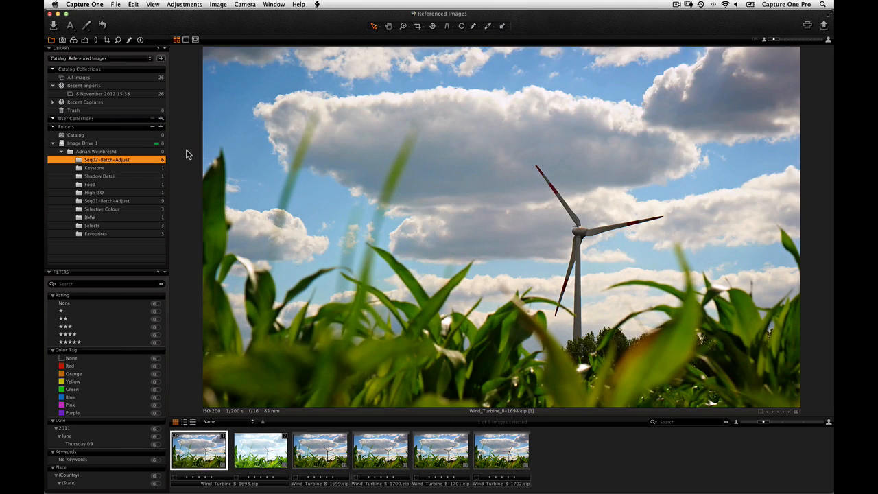
left_click(152, 127)
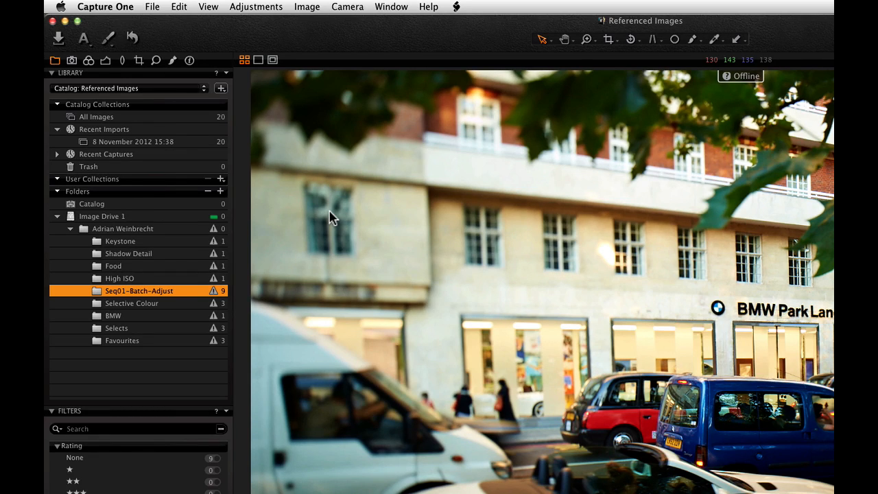
- Show folder info in the library and select the offline photographer's folder
left_click(227, 73)
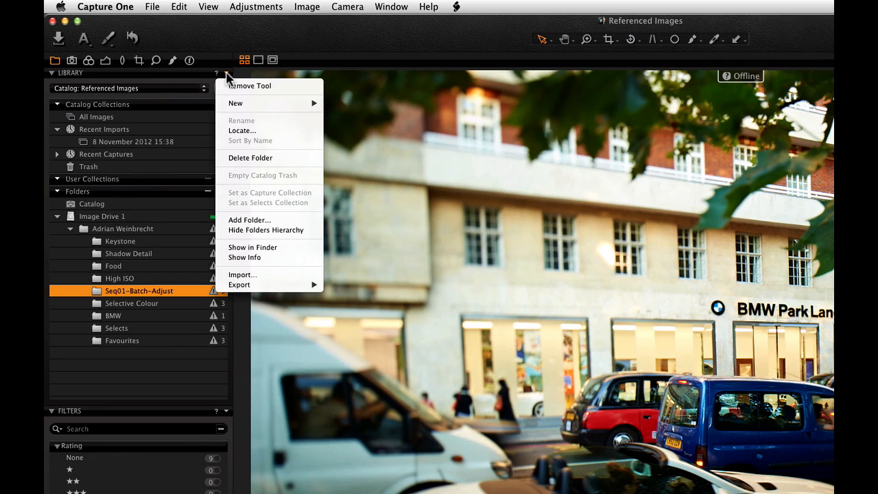
left_click(241, 248)
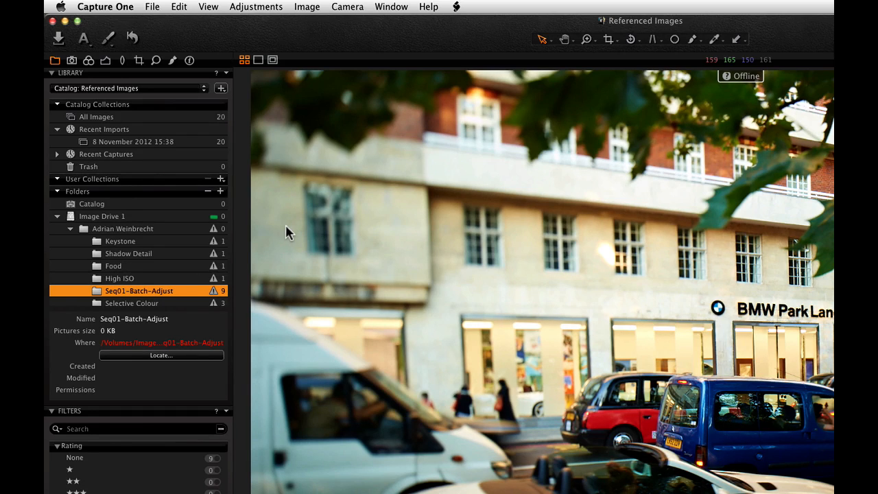
left_click(172, 229)
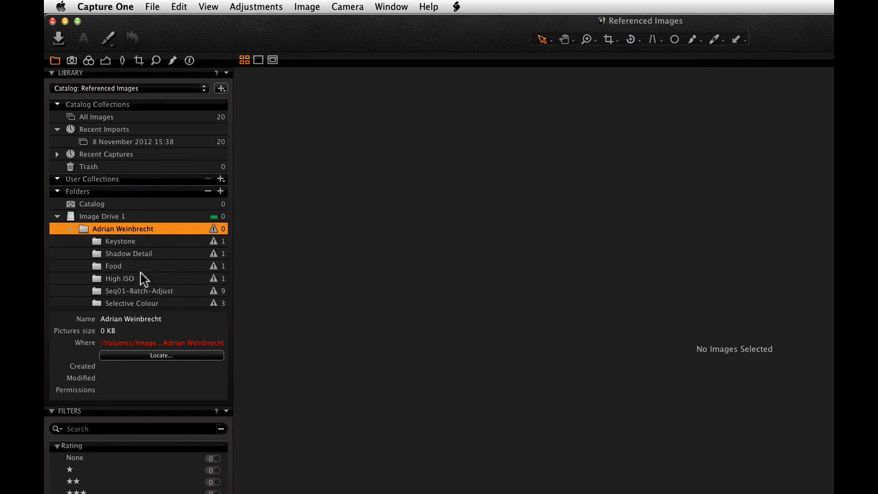
- Locate the offline photographer's folder at its new place inside New Backup on Image Drive 1
left_click(157, 357)
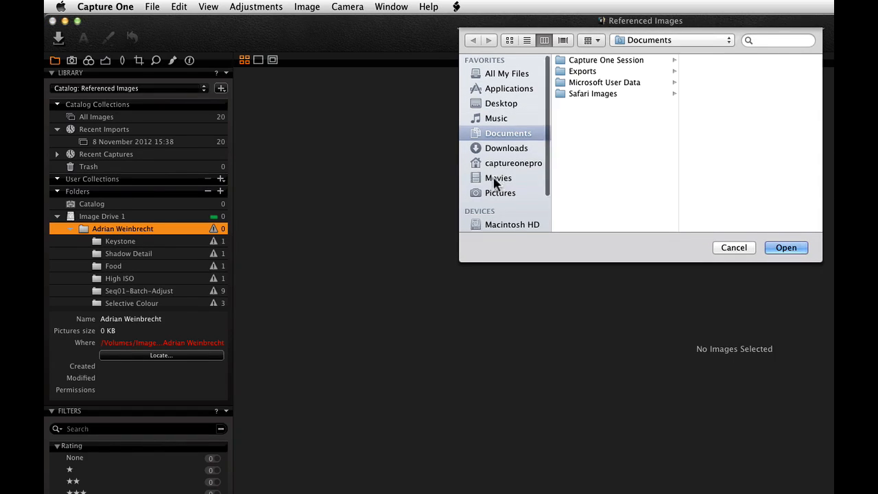
scroll(500, 176, "down", 3)
left_click(510, 223)
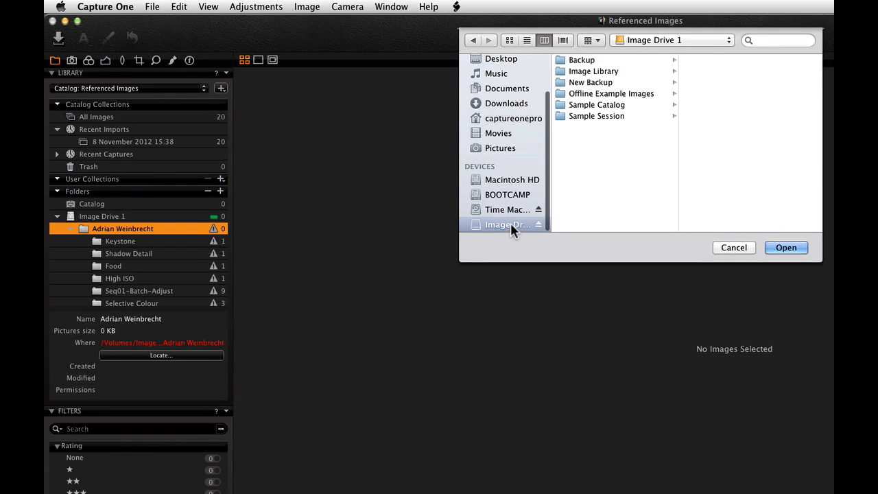
left_click(635, 83)
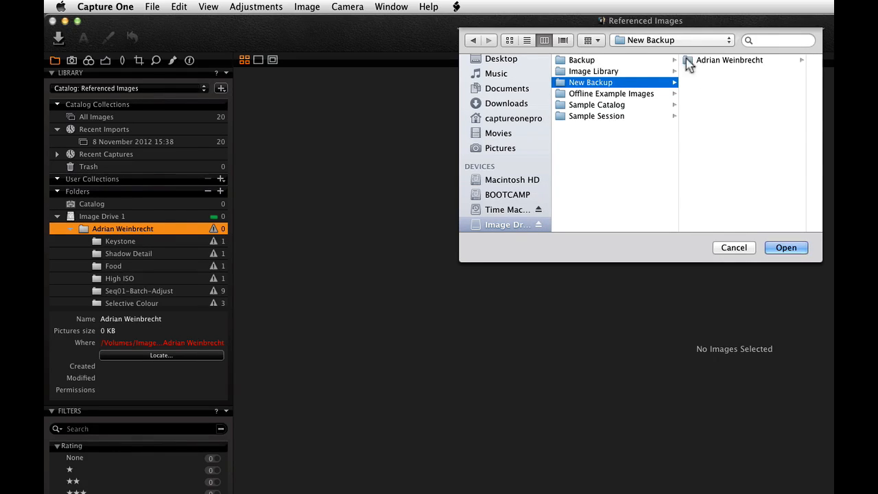
left_click(688, 61)
left_click(786, 247)
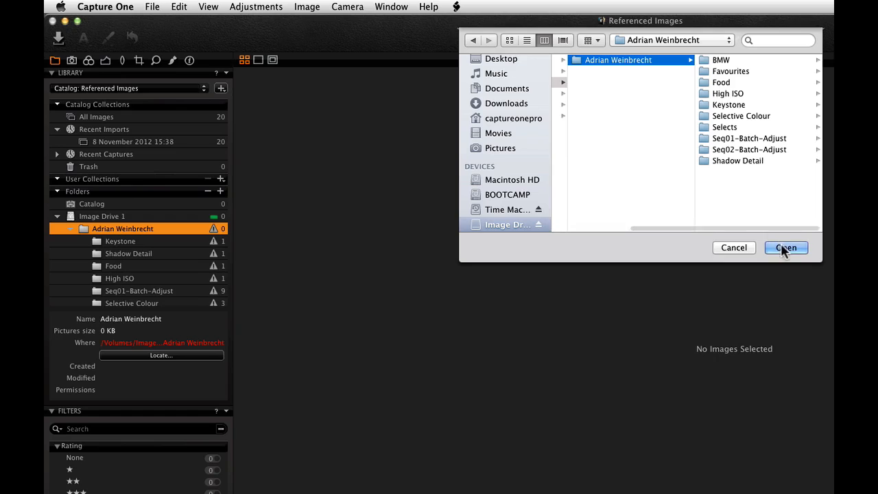